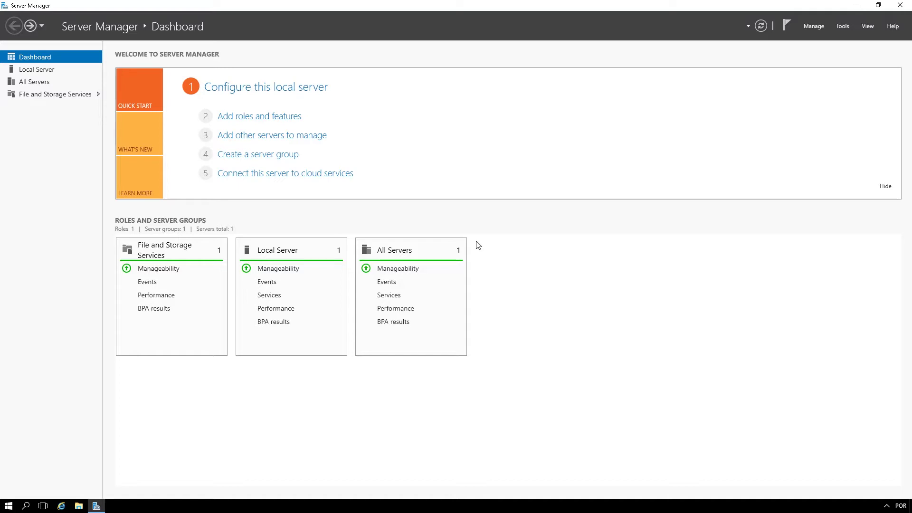
Check the local server's computer name and workgroup in the name change settings, and cancel without changing them
click(229, 93)
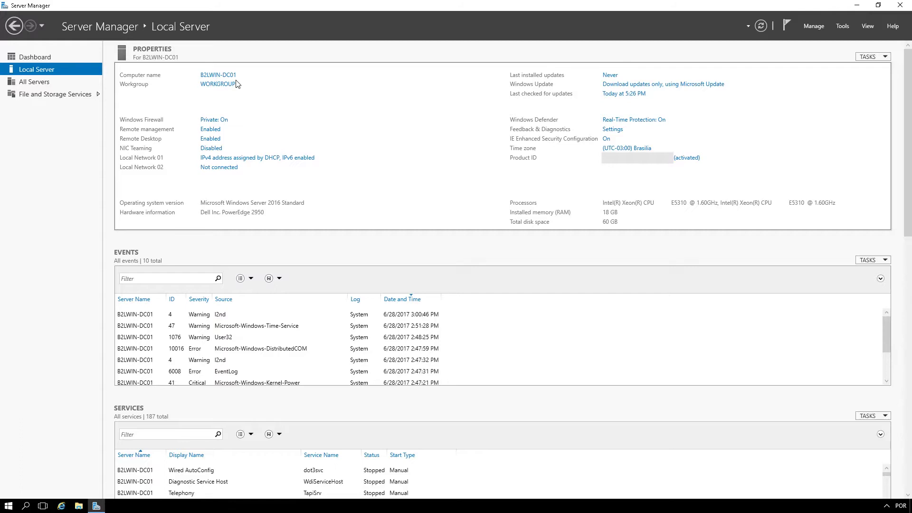
click(227, 76)
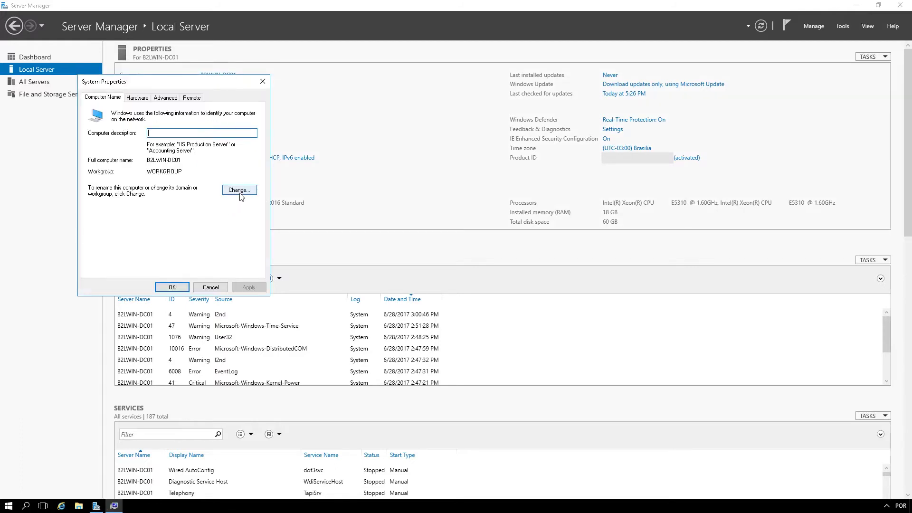
click(239, 193)
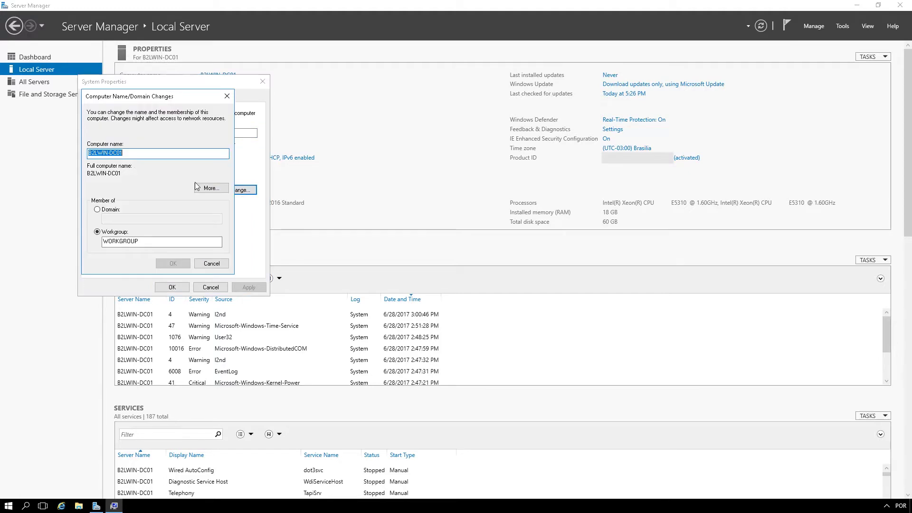
click(130, 152)
click(207, 267)
click(210, 287)
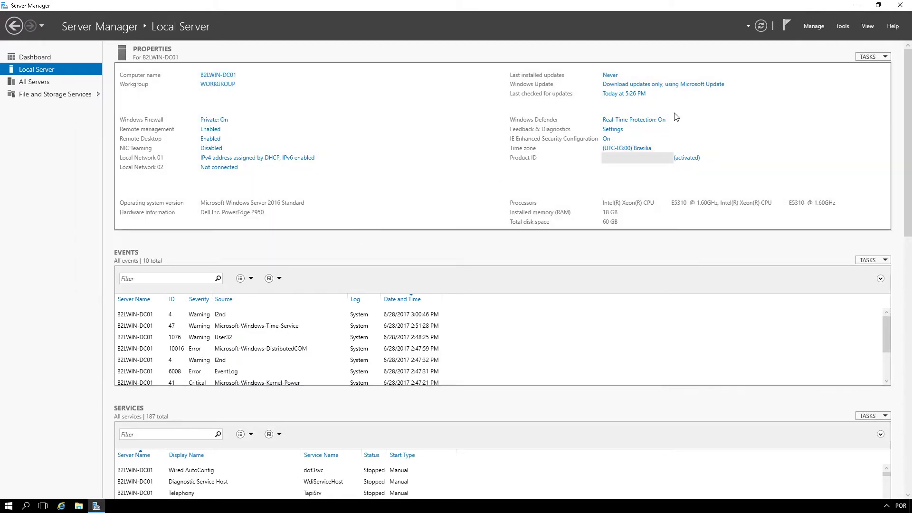
Close Server Manager and run ncpa.cpl to open the Network Connections window
click(899, 5)
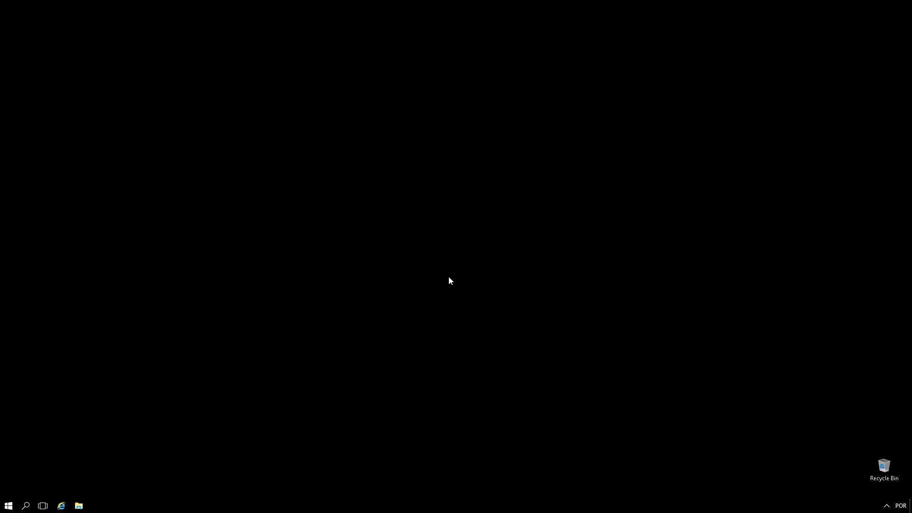
right_click(8, 505)
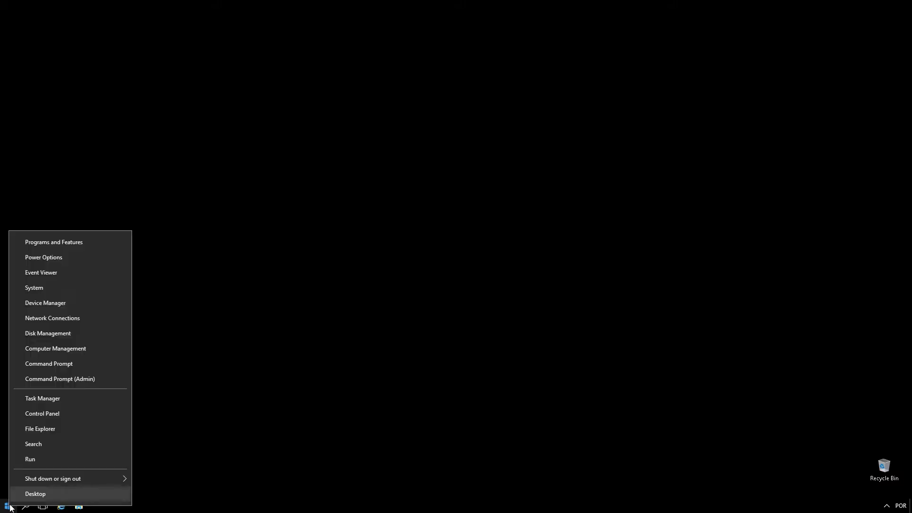
click(42, 460)
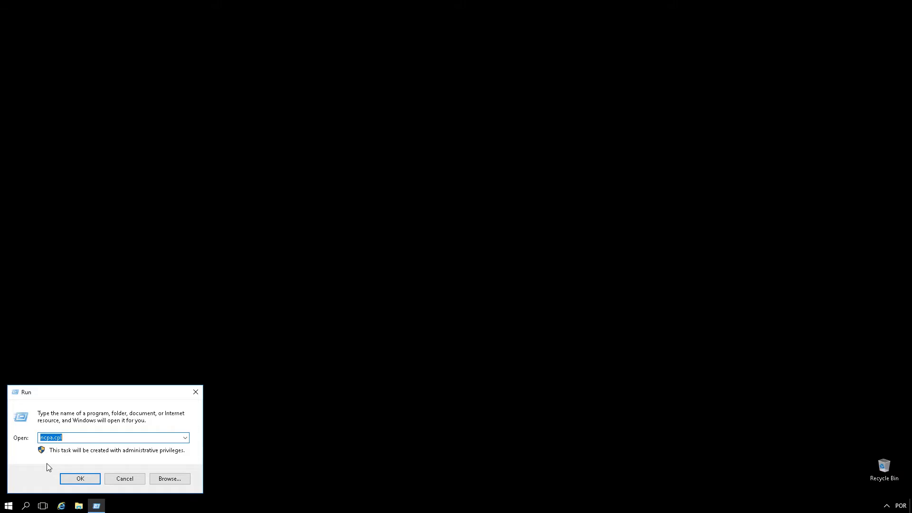
text(n)
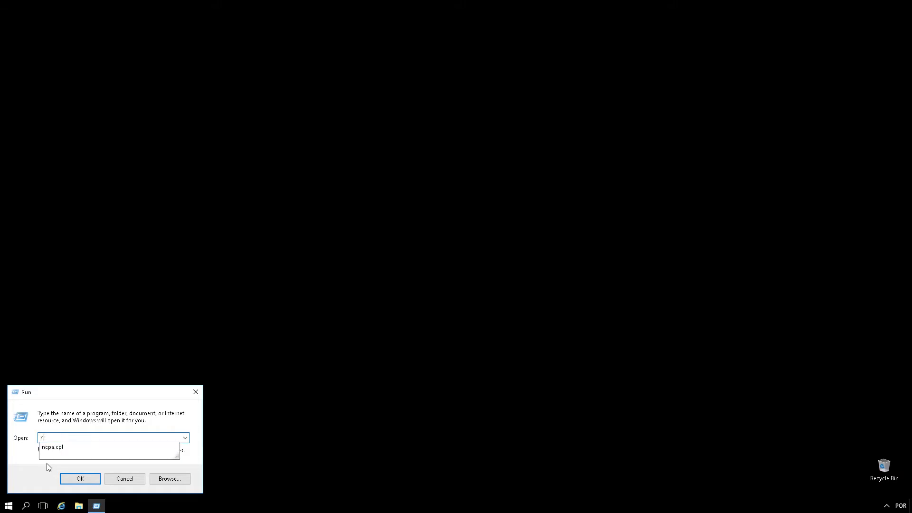
text(cpa.cpl)
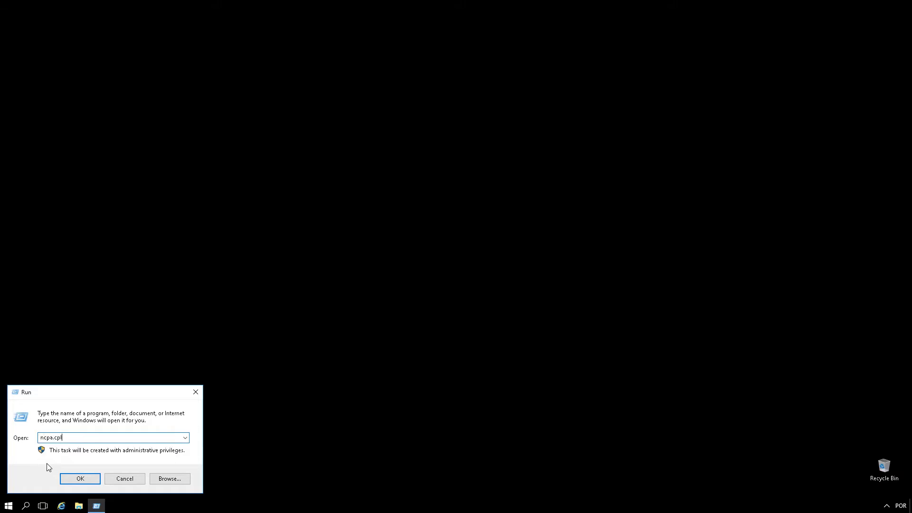
key(Return)
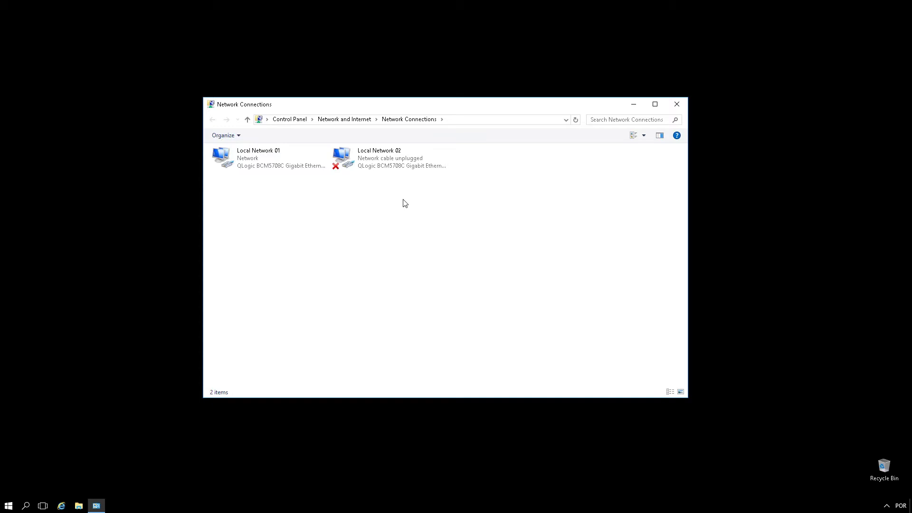
drag(404, 193, 259, 153)
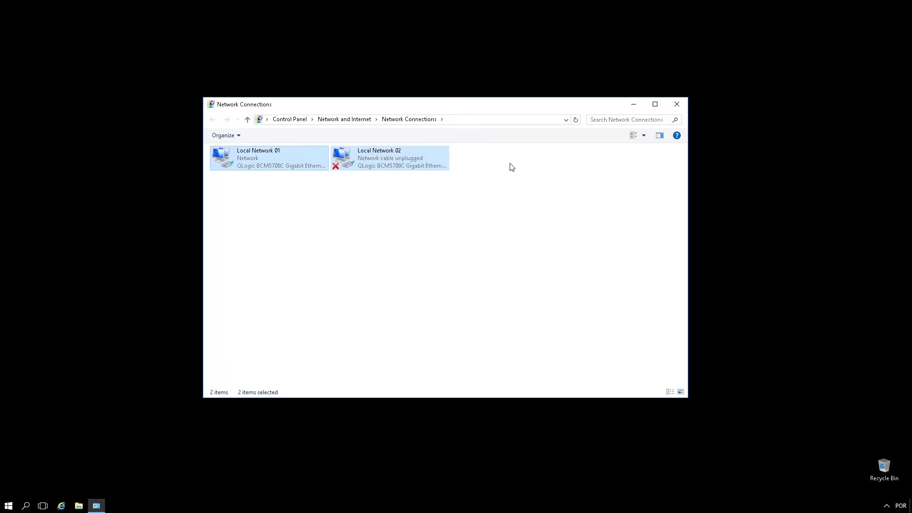
click(492, 190)
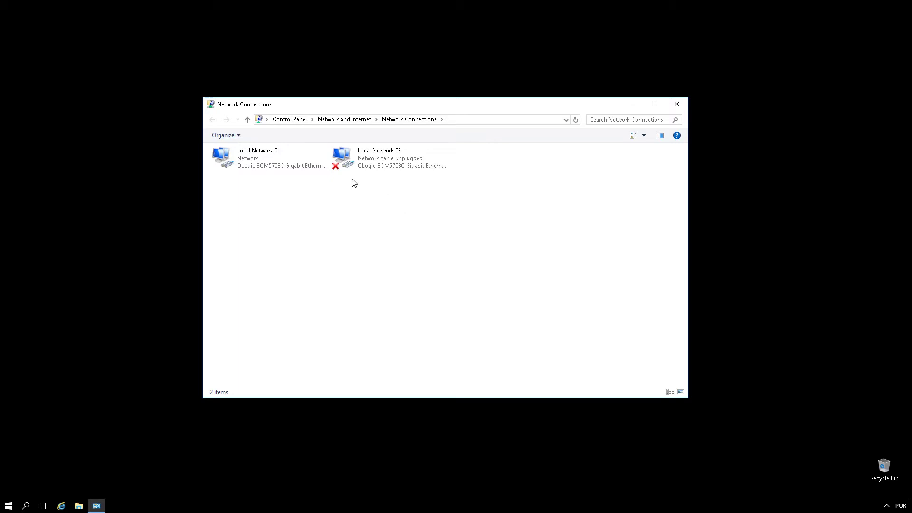
click(236, 157)
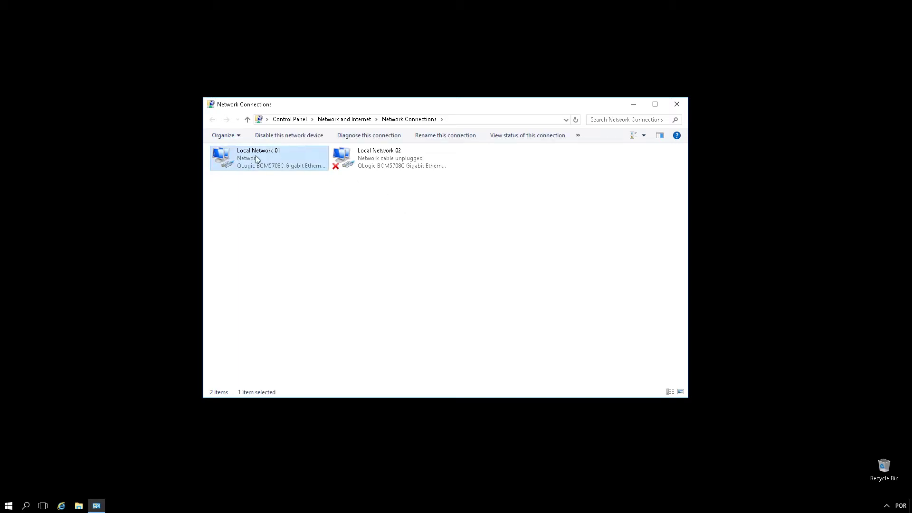
Disable the Local Network 02 connection
click(373, 160)
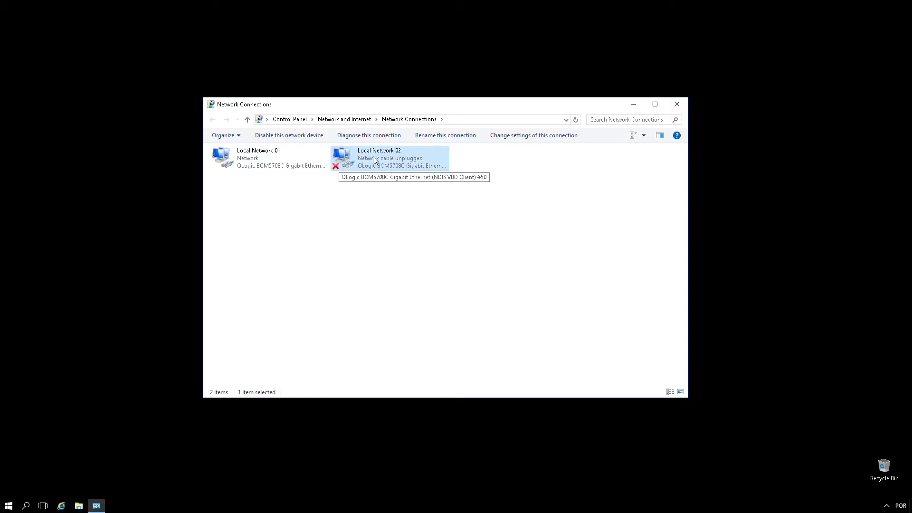
right_click(398, 169)
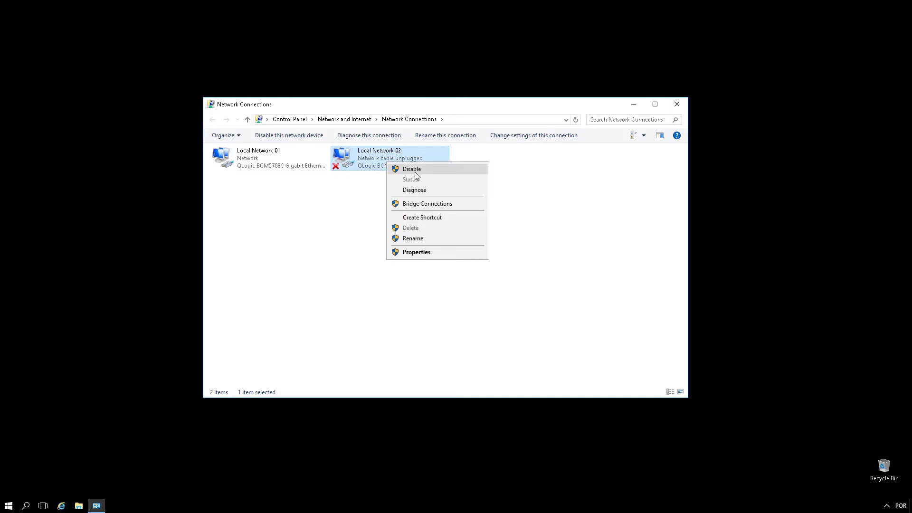
right_click(381, 158)
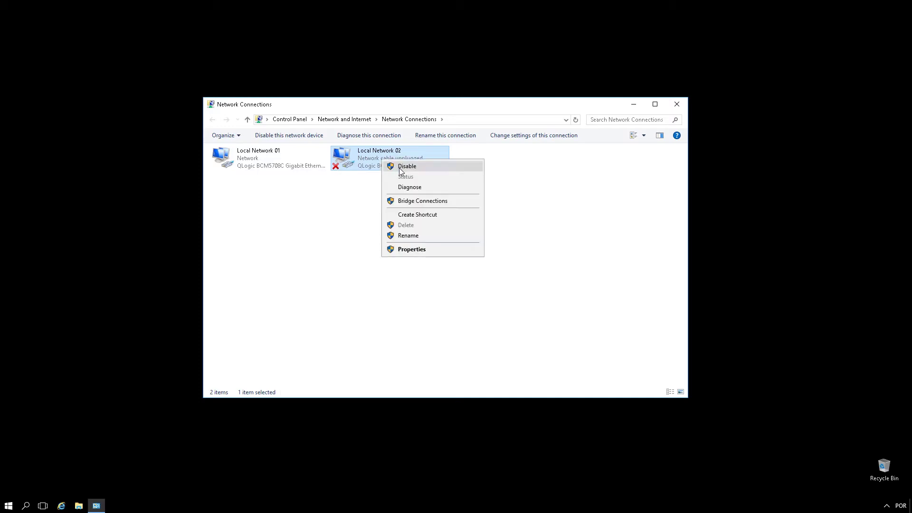
click(399, 166)
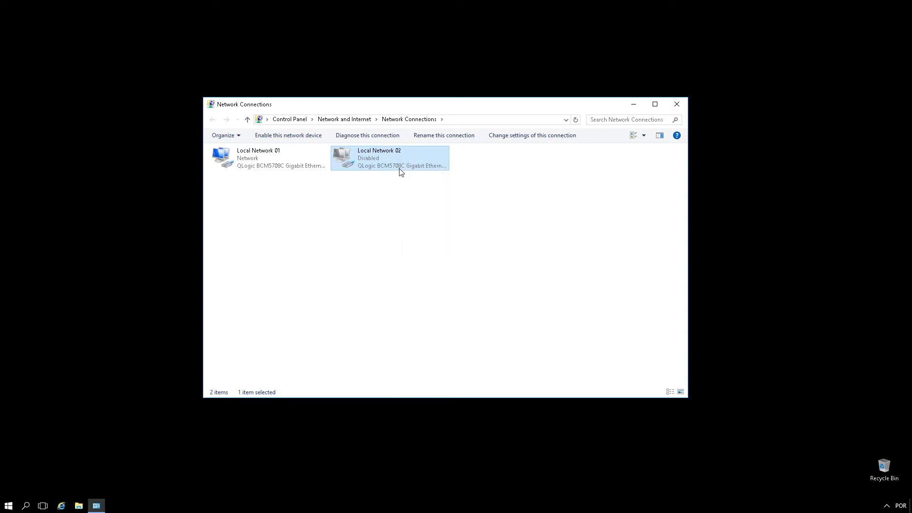
click(397, 222)
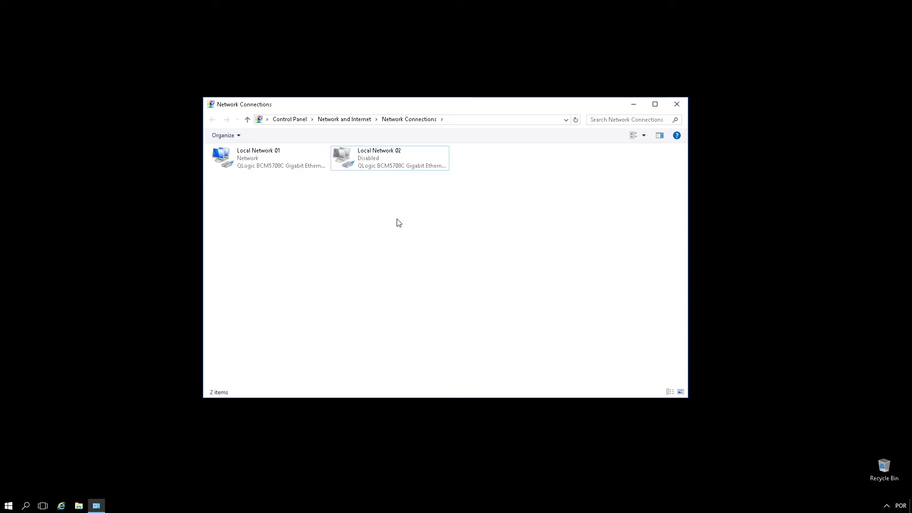
Examine the network provider order in the advanced settings of Network Connections and cancel without changes
key(alt)
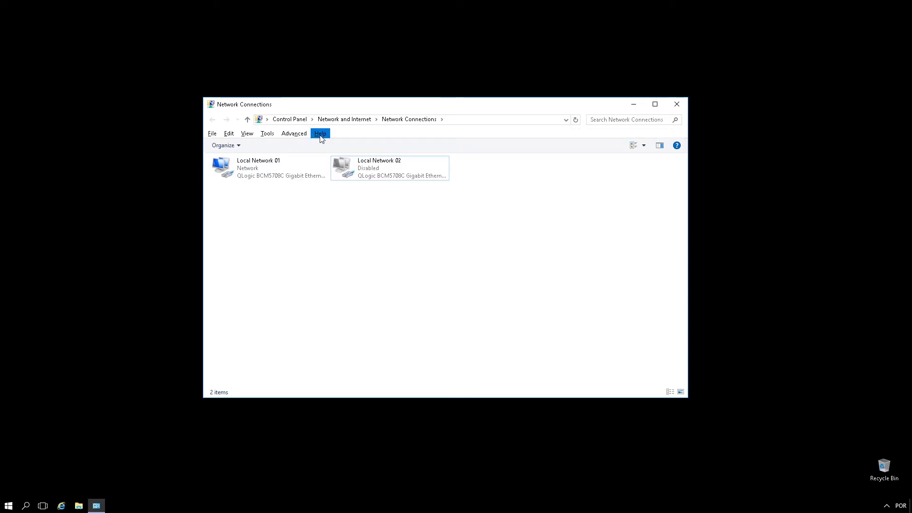
click(294, 133)
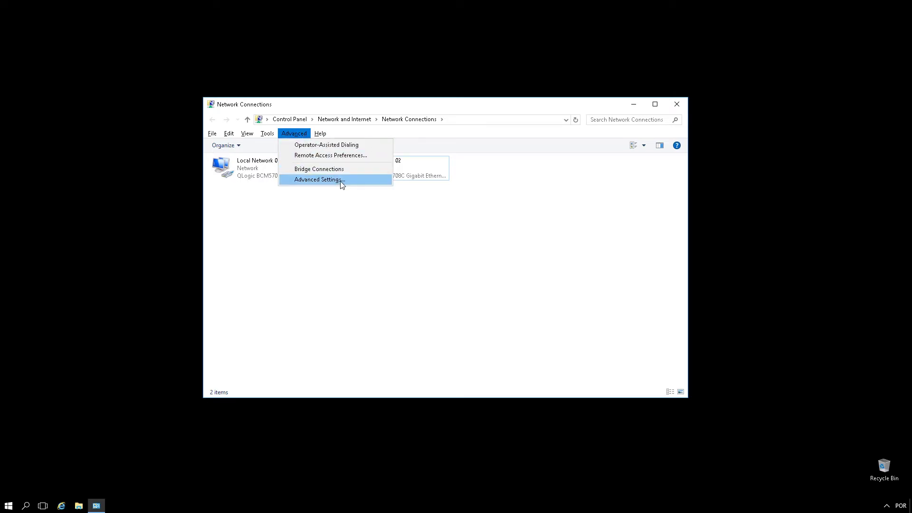
click(317, 179)
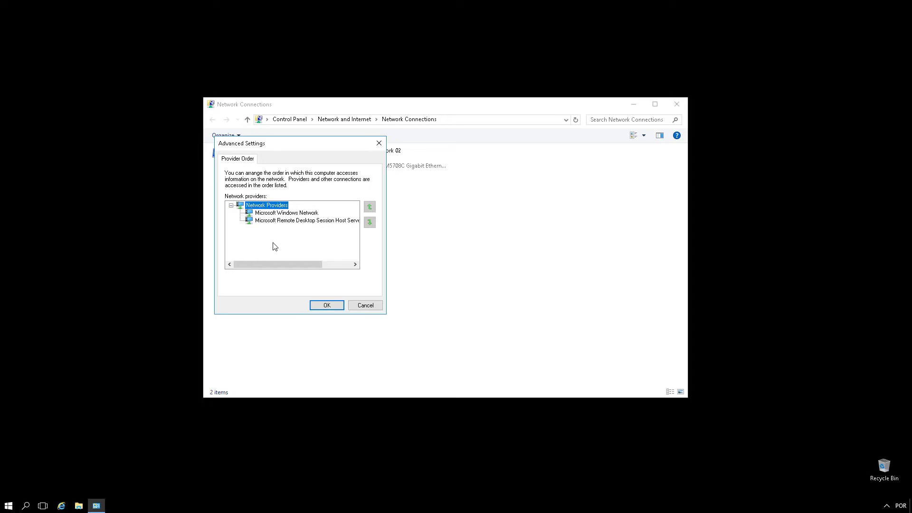
drag(302, 144, 559, 168)
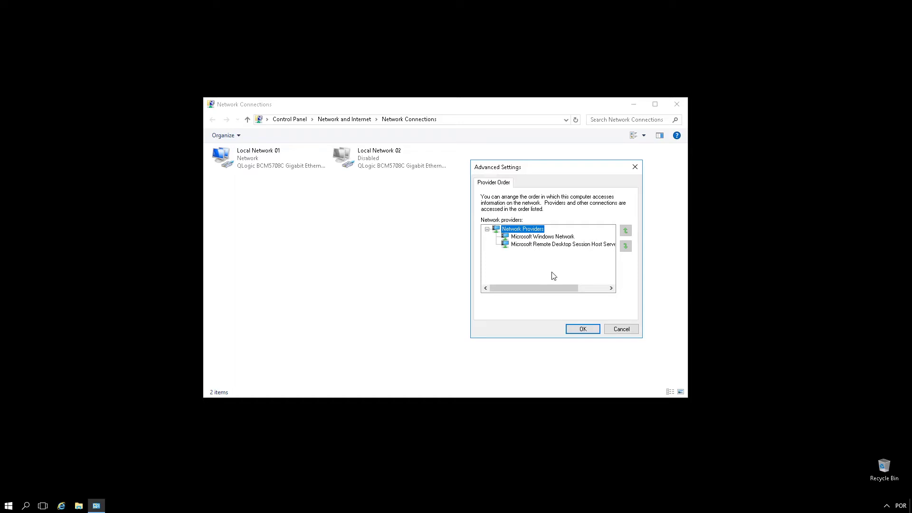
click(620, 329)
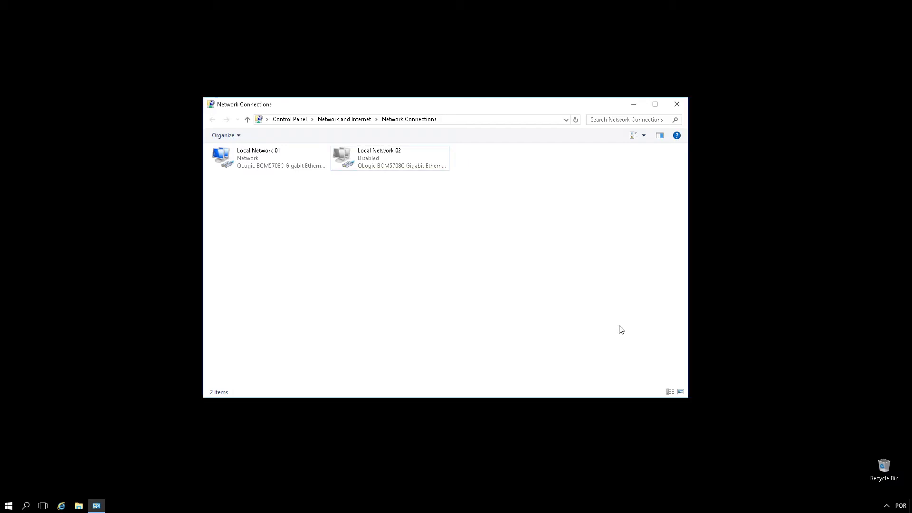
Open the Internet Protocol Version 4 (TCP/IPv4) properties of the Local Network 01 connection
click(261, 166)
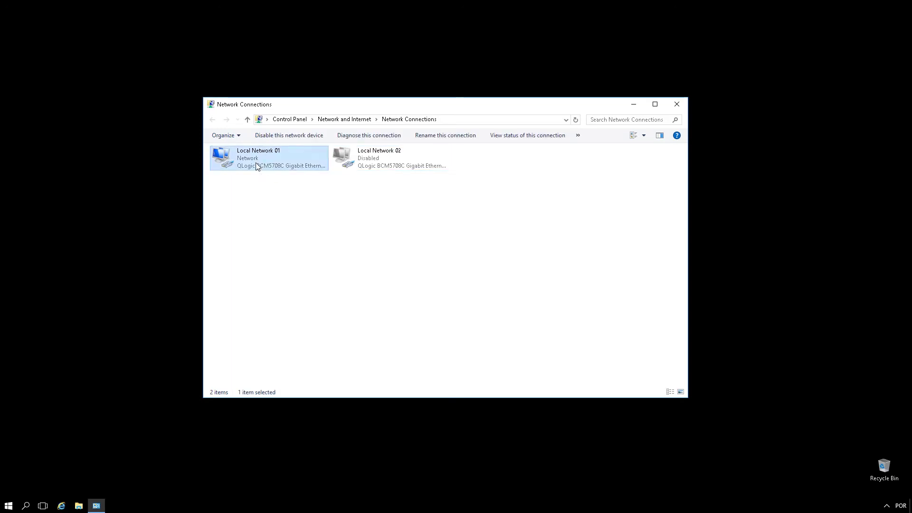
right_click(255, 163)
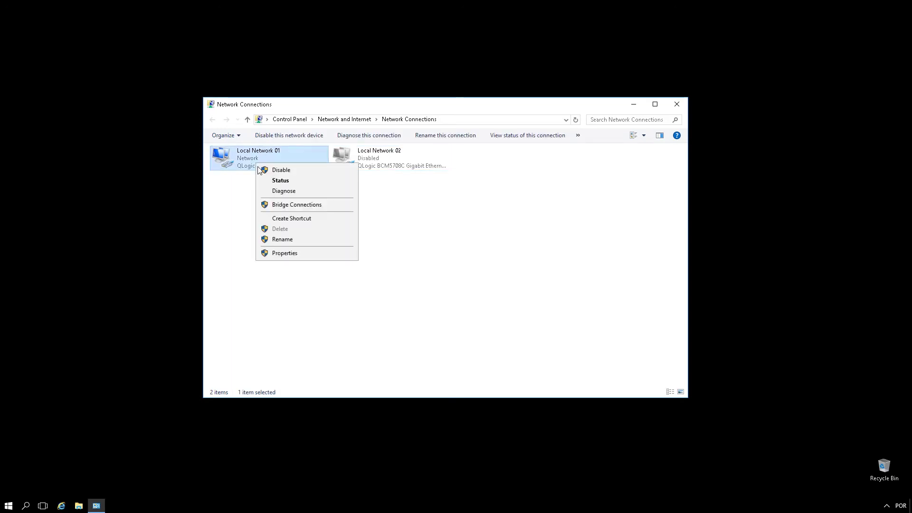
click(305, 253)
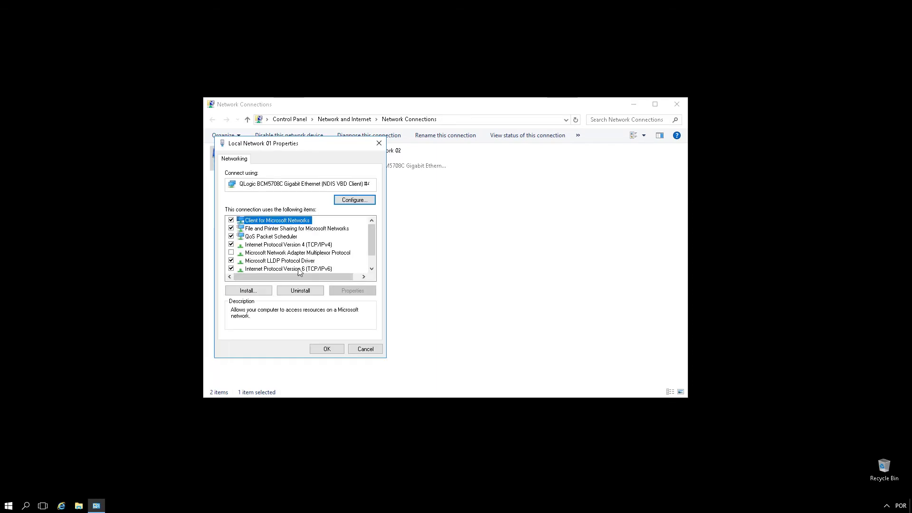
click(299, 269)
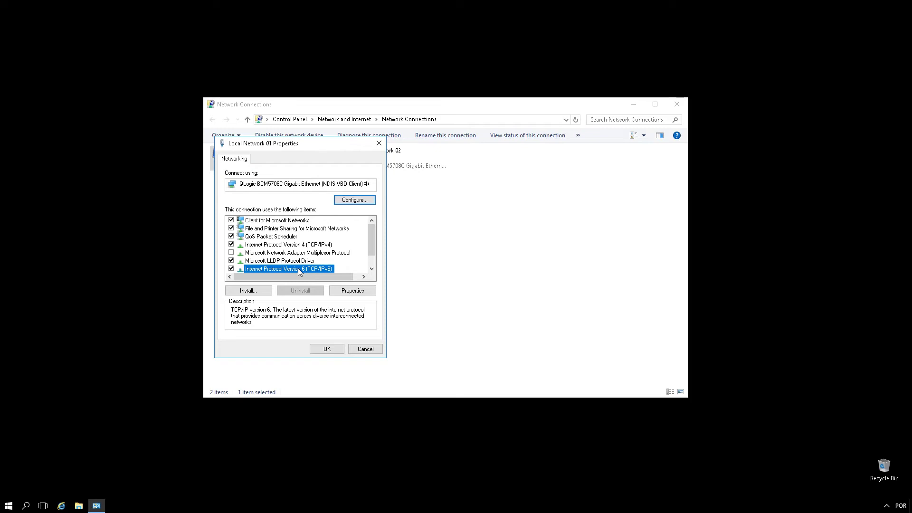
click(301, 245)
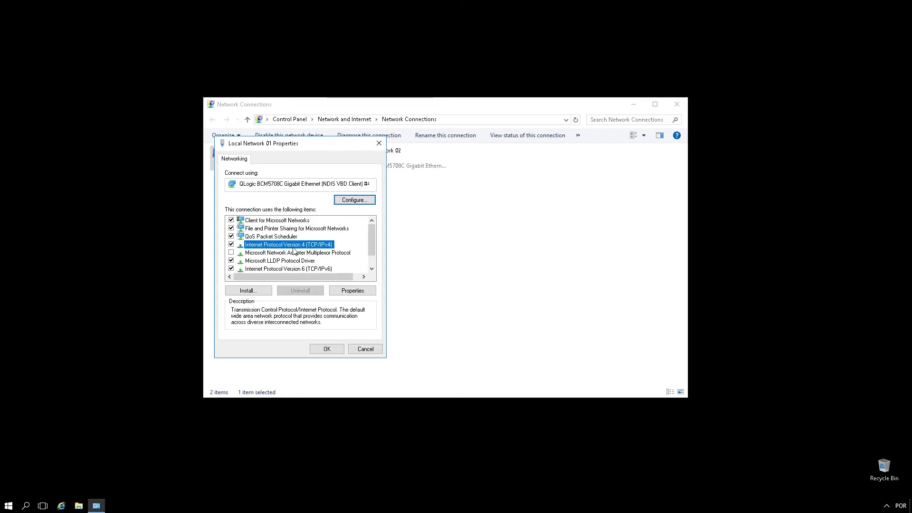
click(350, 292)
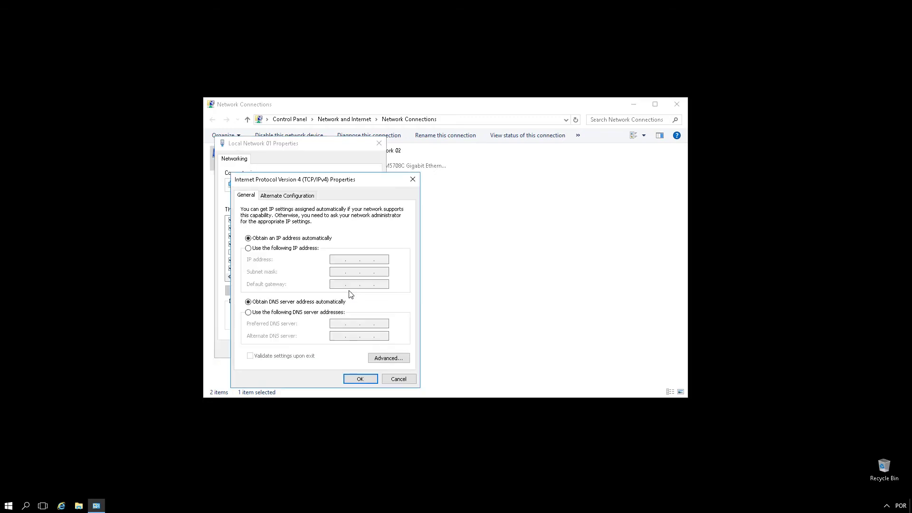
Assign static IP address 192.168.0.2, subnet mask 255.255.255.0, default gateway 192.168.0.1 and preferred DNS server 192.168.0.2
click(296, 248)
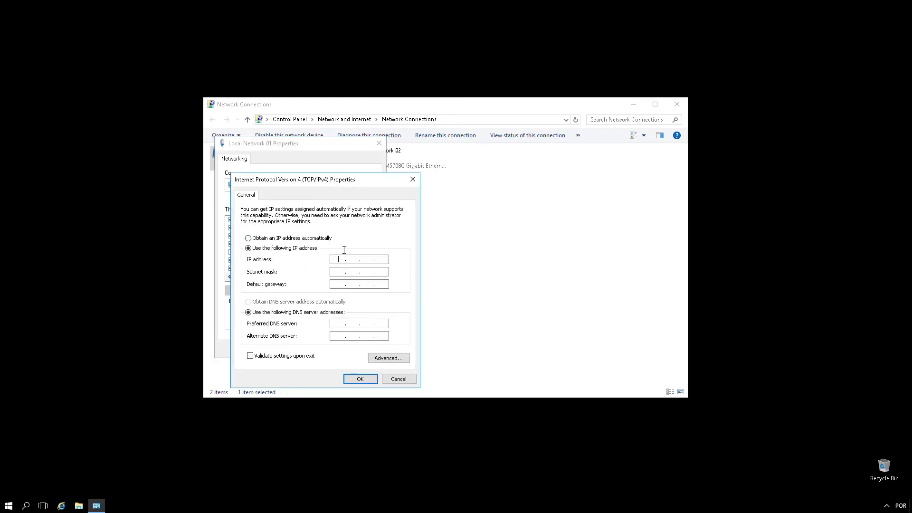
key(Tab)
text(192.168.0.2)
key(Tab)
key(Tab)
text(192 . 168 . 0 . 1)
key(Tab)
text(192.168.)
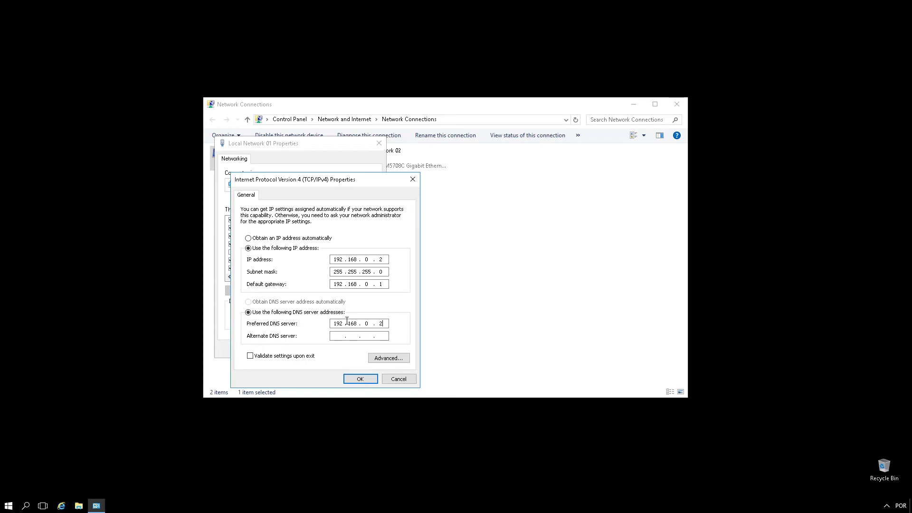
Set the connection's DNS suffix to break2learn.local in the advanced TCP/IP settings and apply all Local Network 01 changes
click(380, 361)
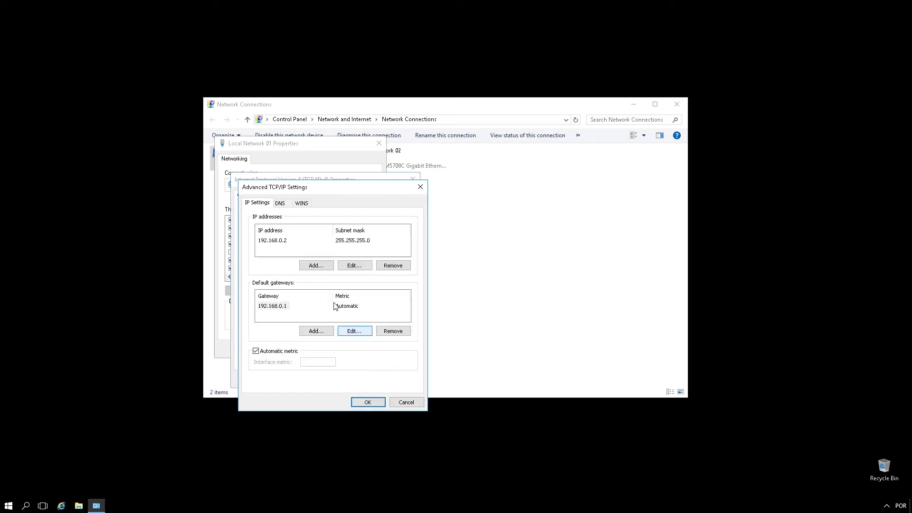
click(281, 205)
click(342, 361)
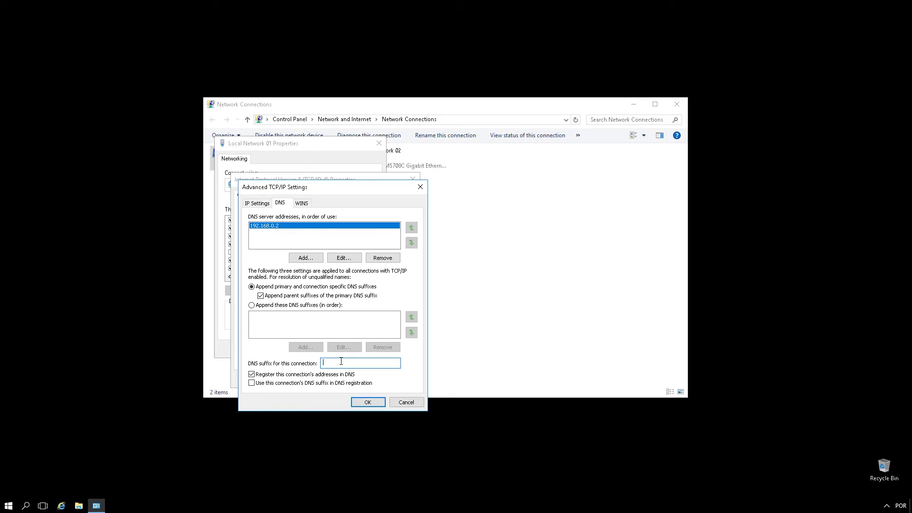
text(break2learn.local)
click(377, 405)
click(365, 380)
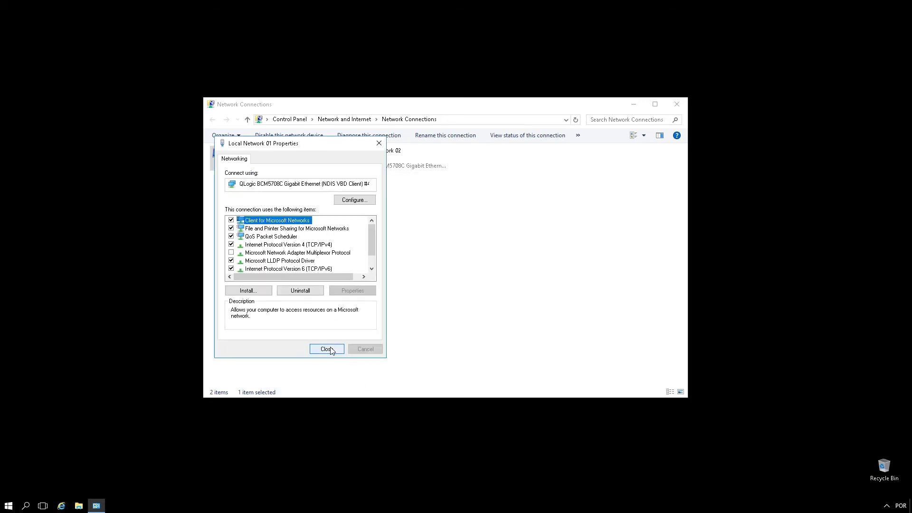
click(326, 349)
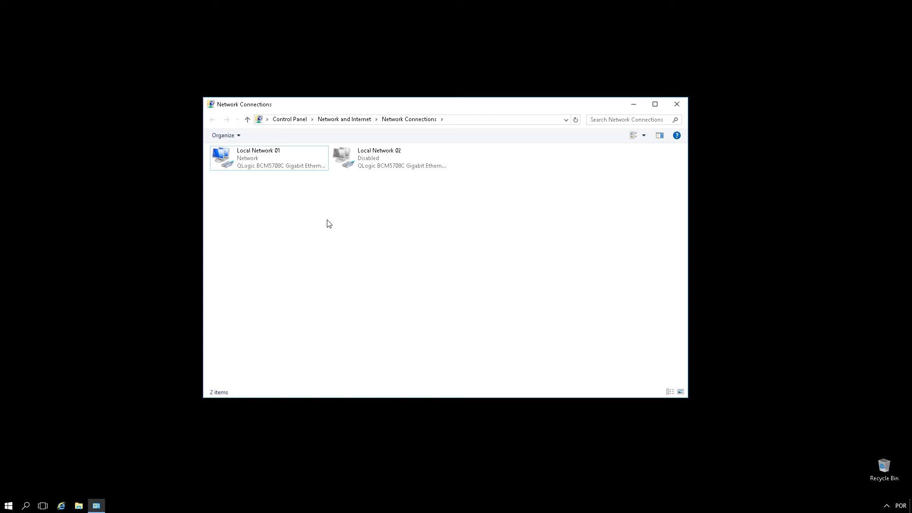
Enable the Local Network 02 adapter in Network Connections
click(288, 174)
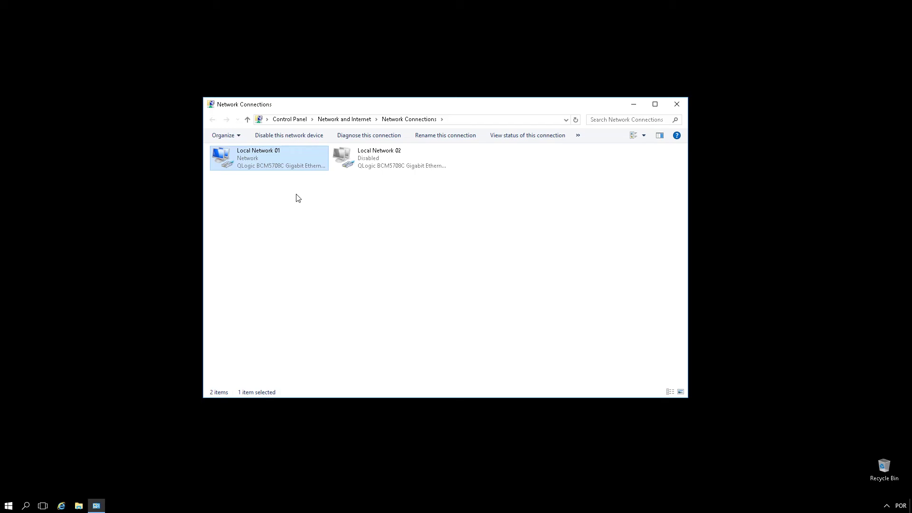
double_click(397, 166)
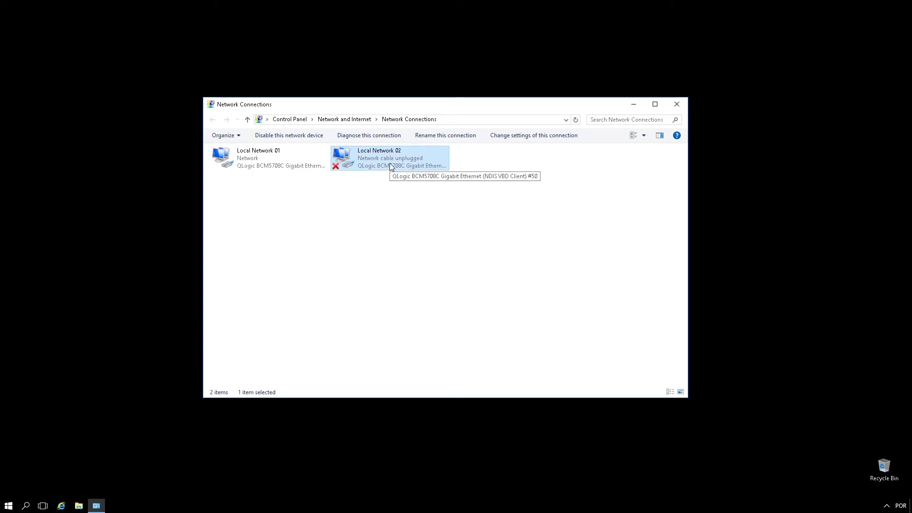
click(287, 165)
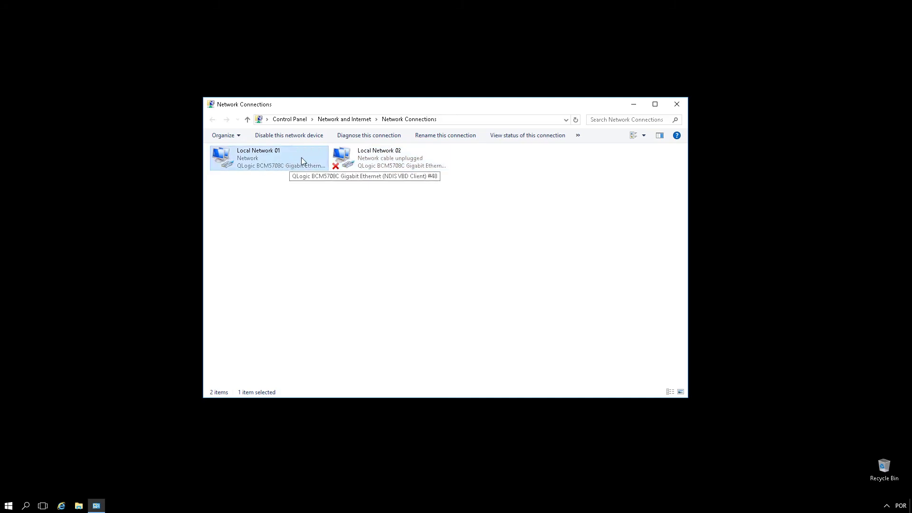
Disable the Local Network 02 adapter and close the Network Connections window
right_click(366, 162)
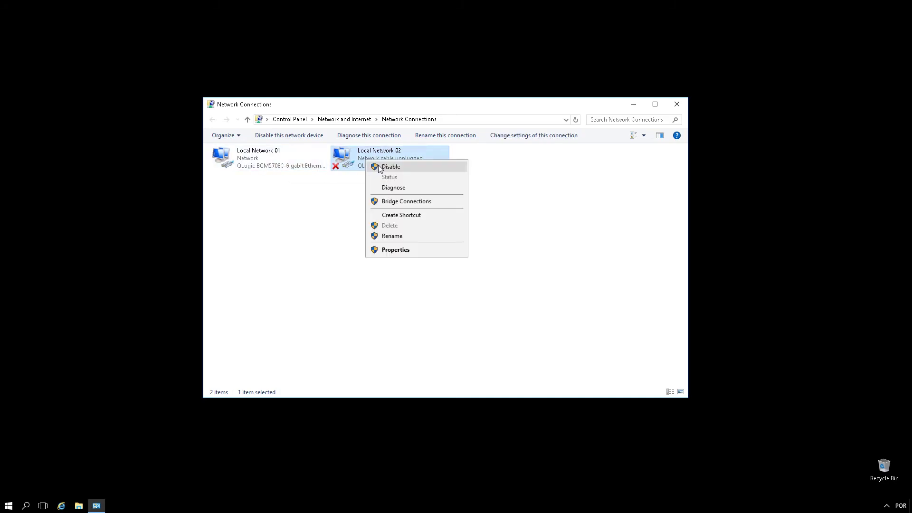
click(378, 165)
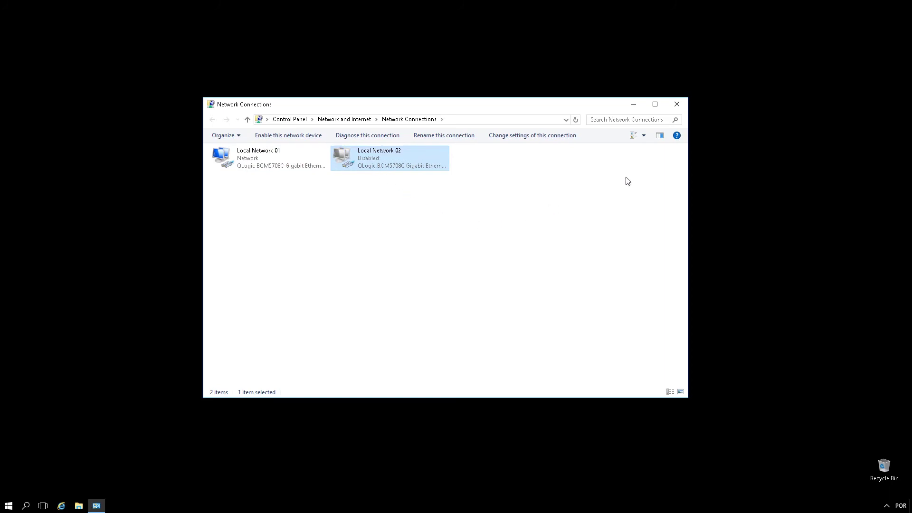
click(676, 108)
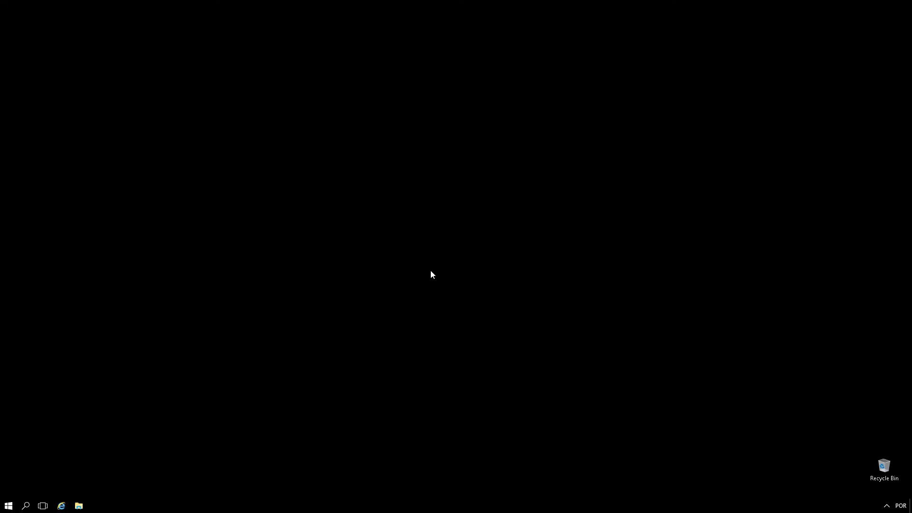
Examine the file system, capacity and free space in the Sistema (C:) drive's properties, and close File Explorer without changes
key(super+e)
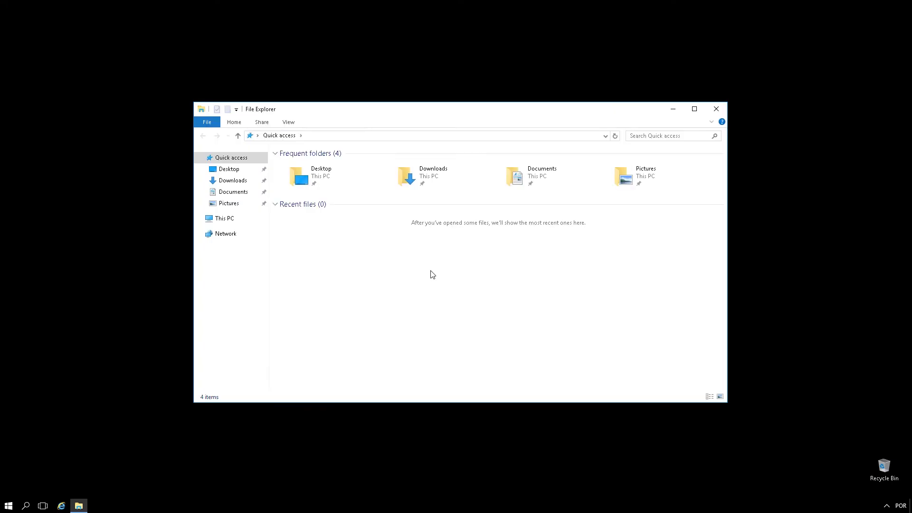
click(234, 221)
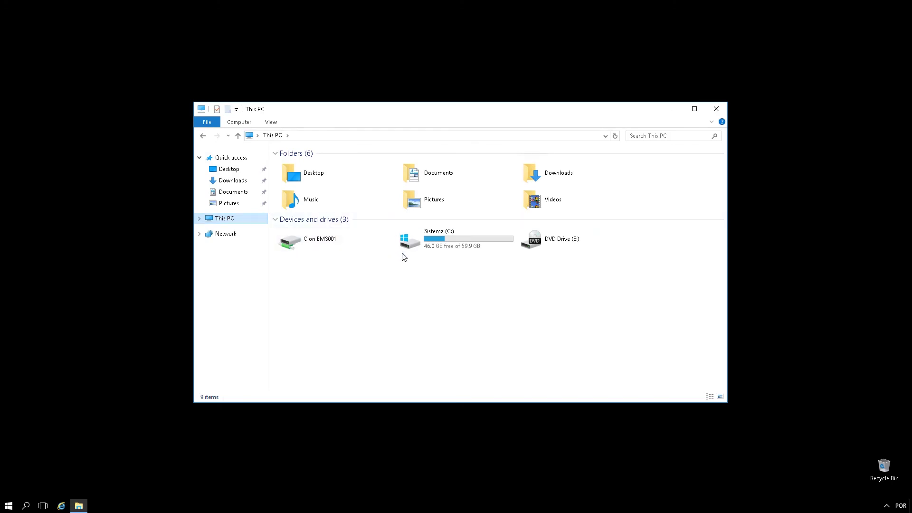
click(469, 240)
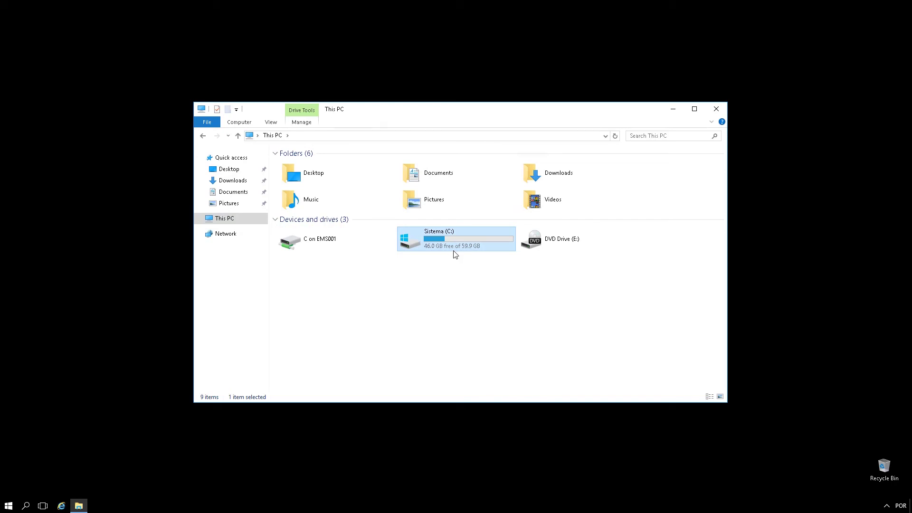
right_click(448, 250)
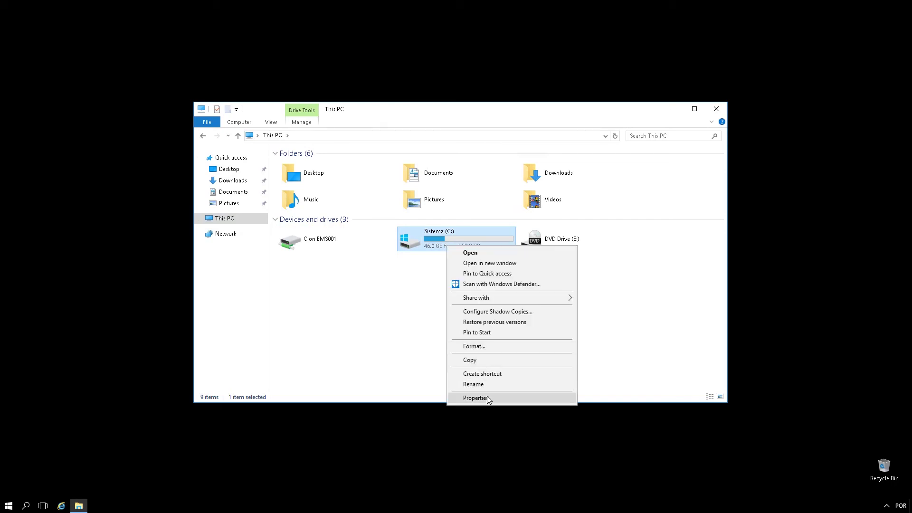
click(474, 398)
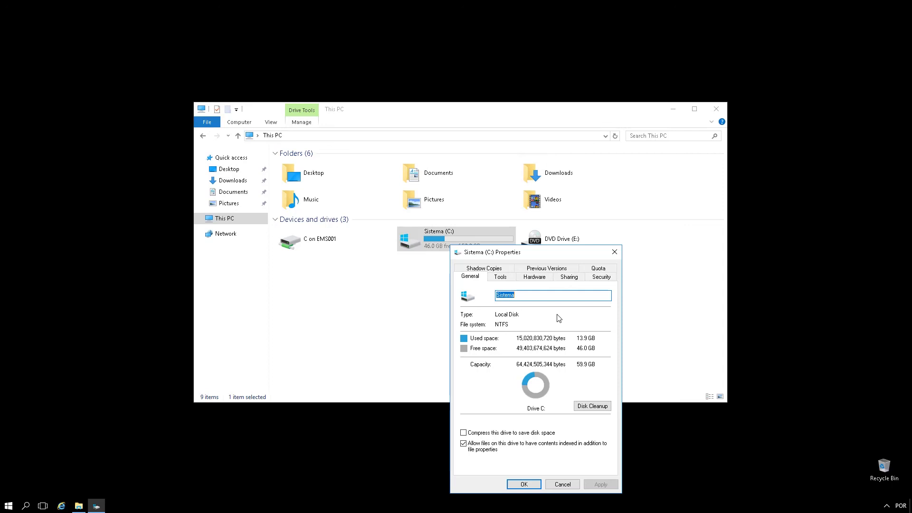
click(615, 252)
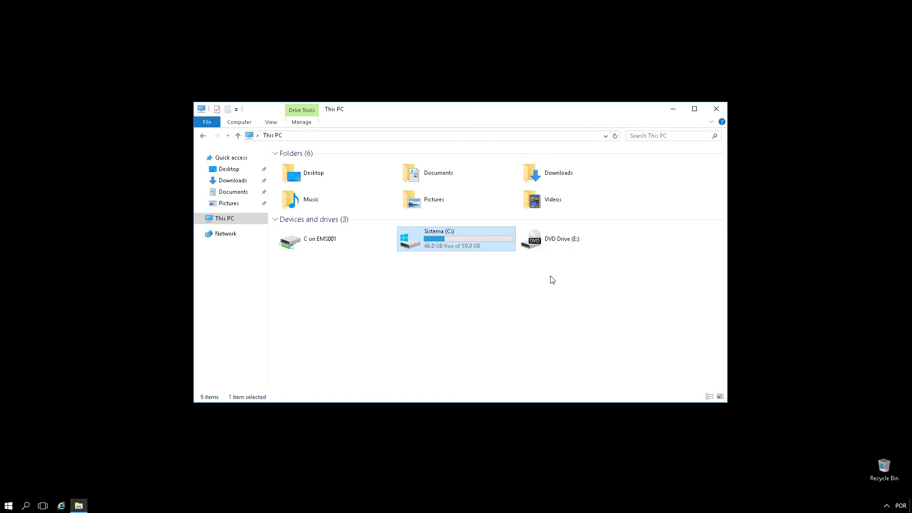
click(519, 281)
click(716, 110)
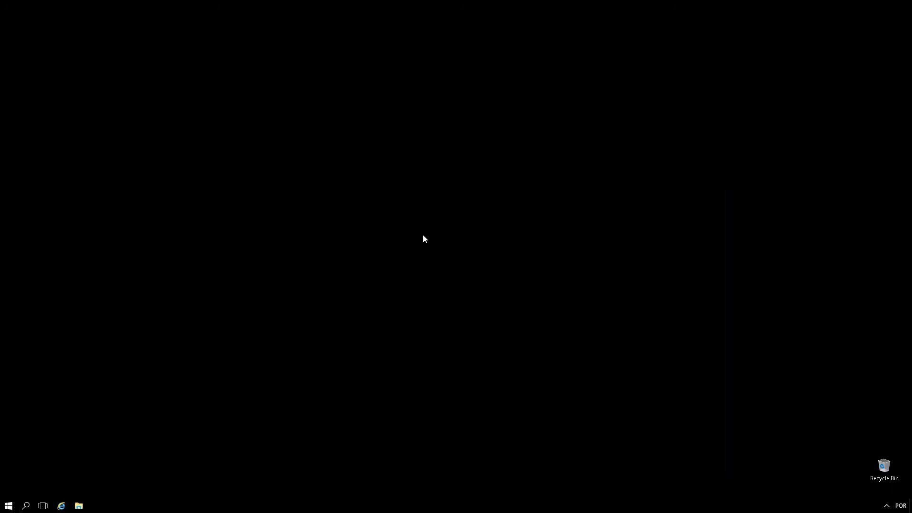